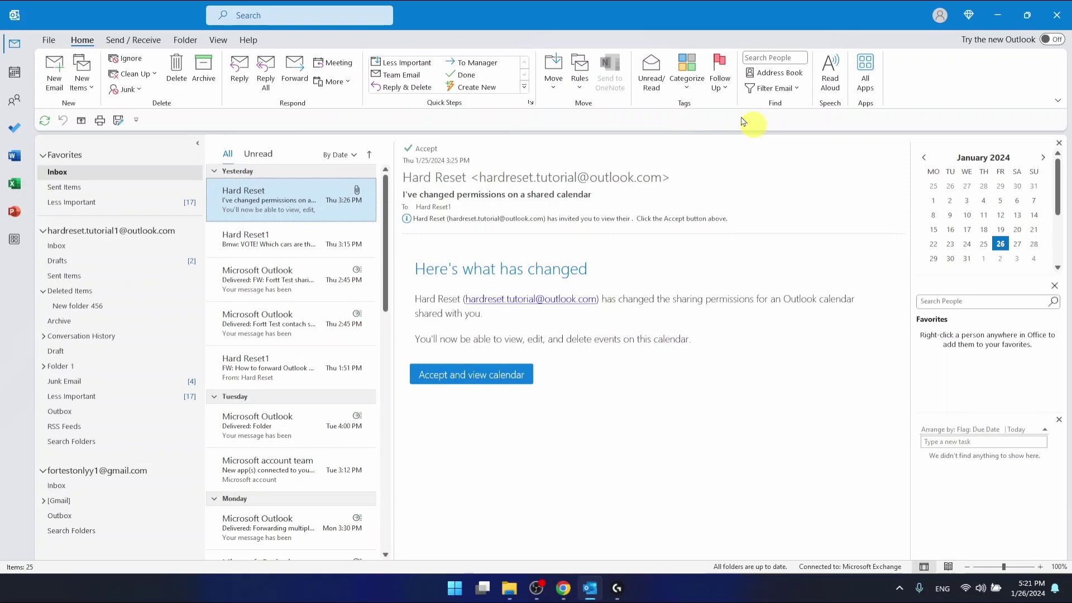
Briefly minimize and restore Outlook, then bring up Account Settings from the File page
{"action": "left_click", "coordinate": [995, 13]}
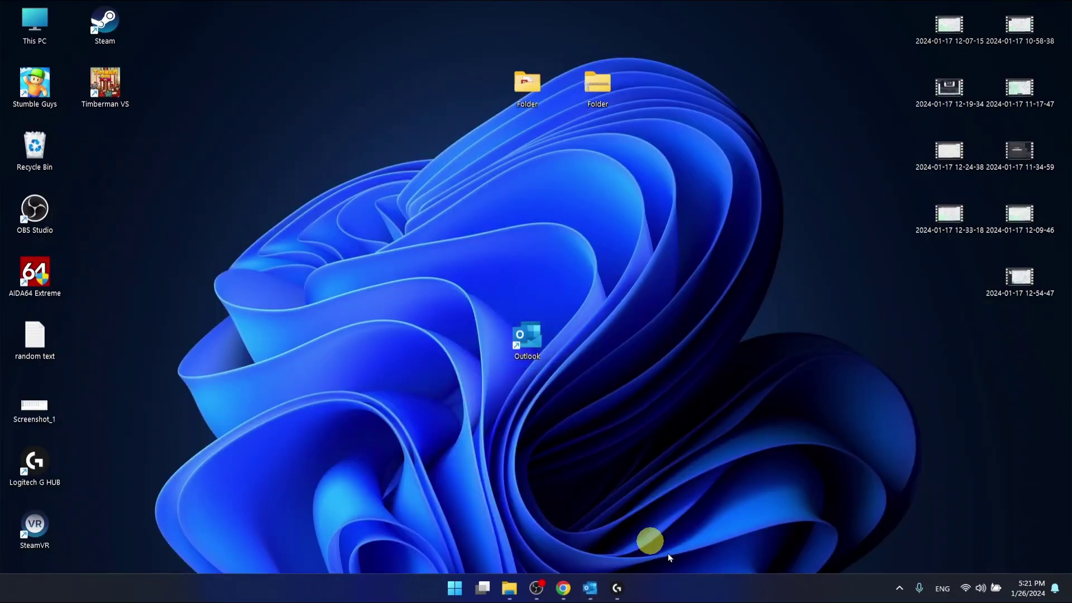
{"action": "left_click", "coordinate": [590, 587]}
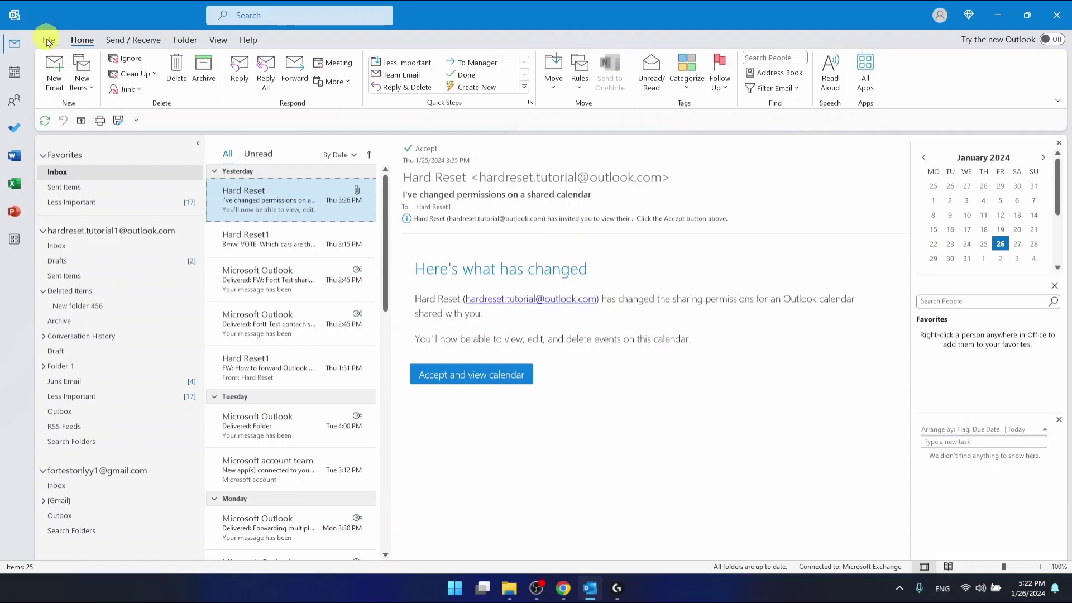
{"action": "left_click", "coordinate": [47, 40]}
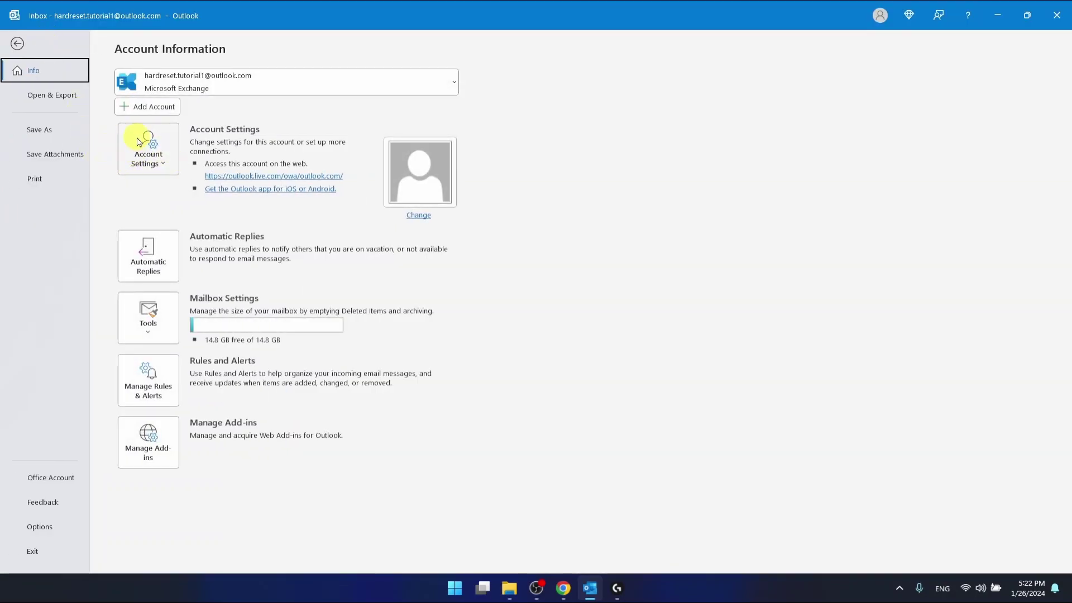
{"action": "left_click", "coordinate": [154, 147]}
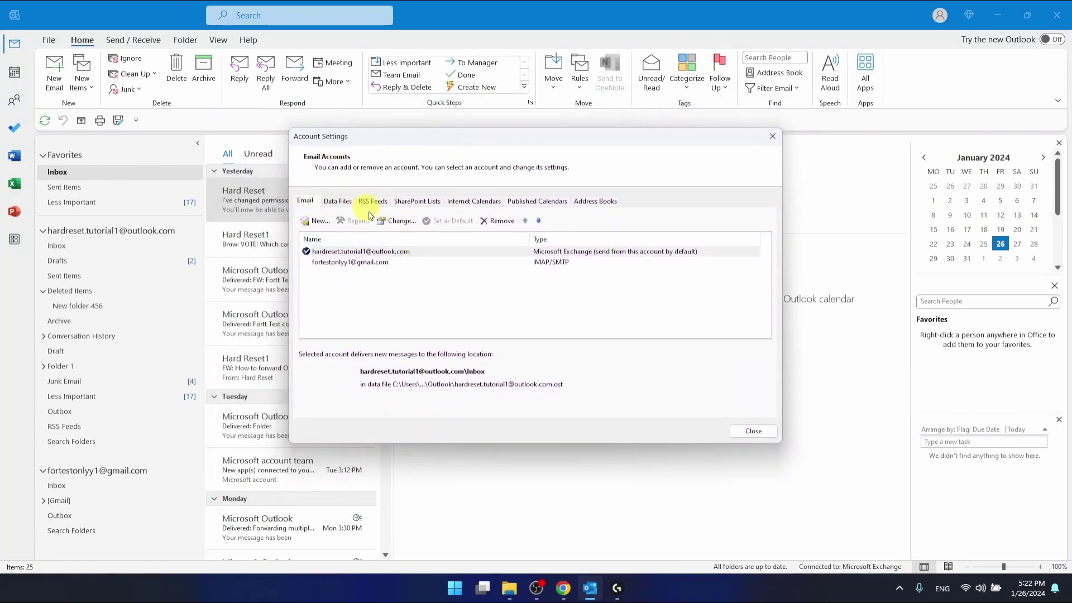
Show the Exchange account's More Settings on the Advanced tab, with its empty additional-mailboxes list
{"action": "left_click", "coordinate": [395, 221]}
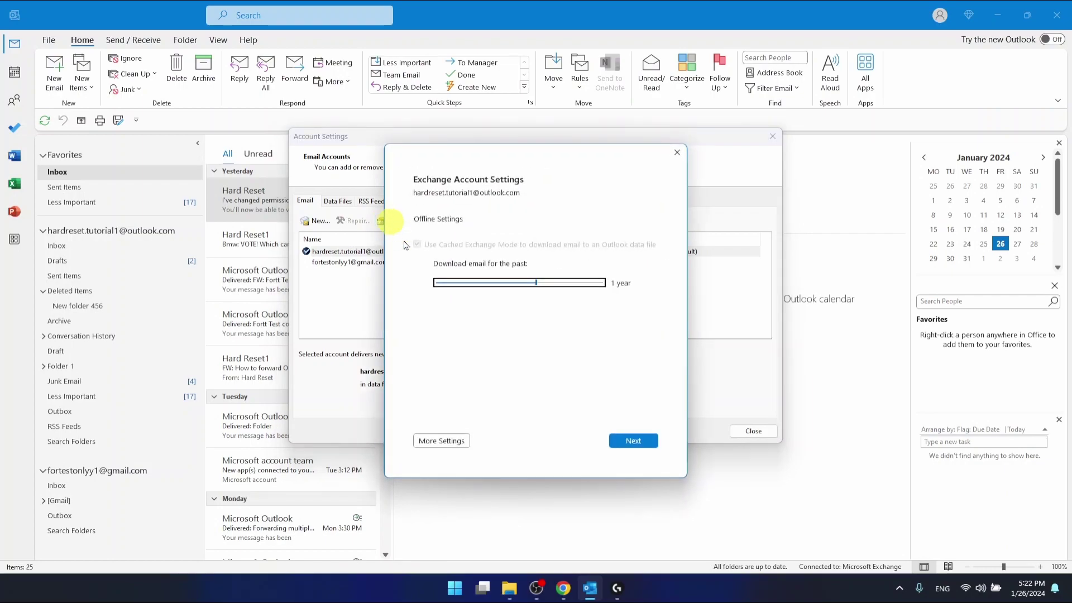
{"action": "left_click", "coordinate": [450, 445]}
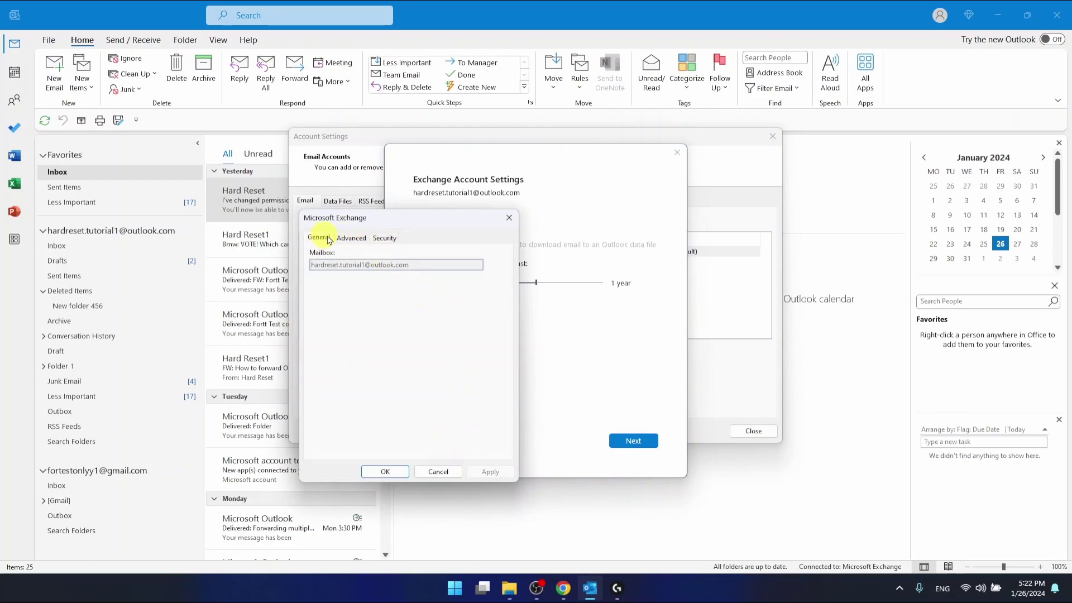
{"action": "left_click", "coordinate": [352, 238]}
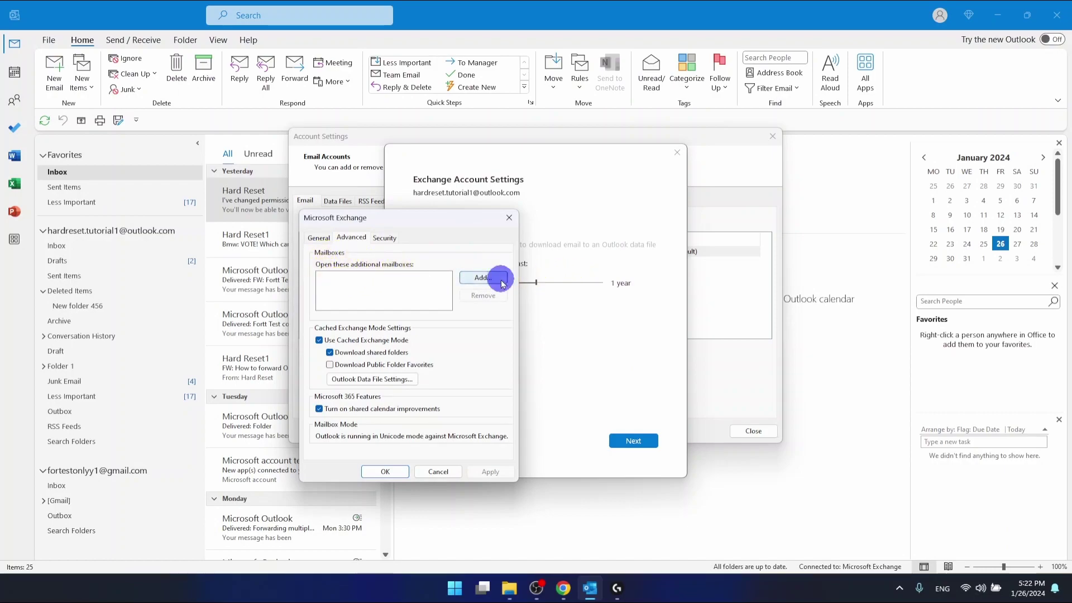
Begin adding an additional mailbox, then cancel the Add Mailbox dialog without entering an address
{"action": "left_click", "coordinate": [482, 277]}
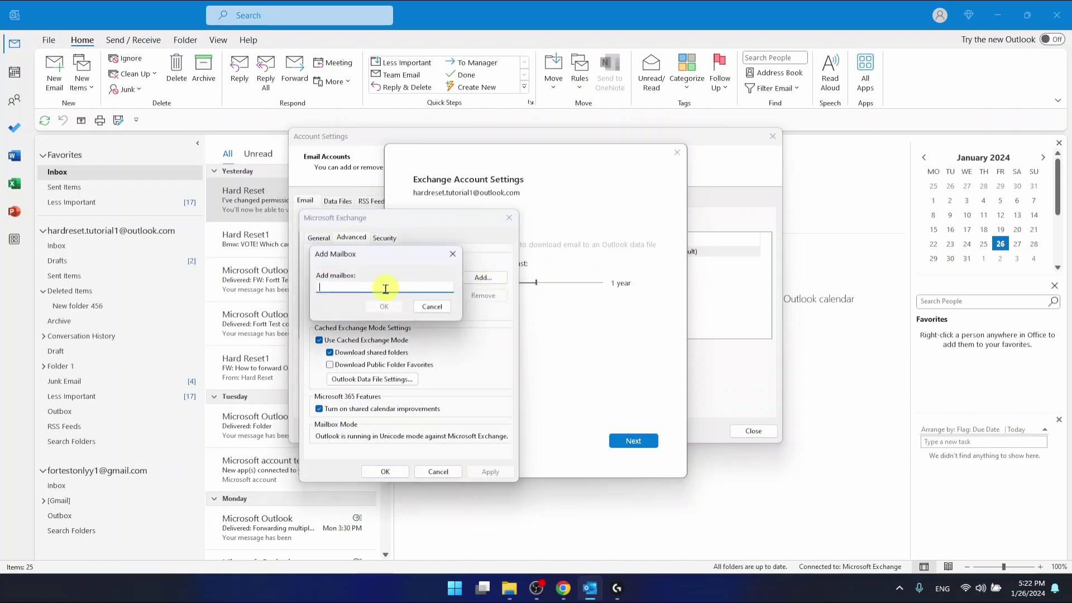
{"action": "left_click", "coordinate": [331, 288]}
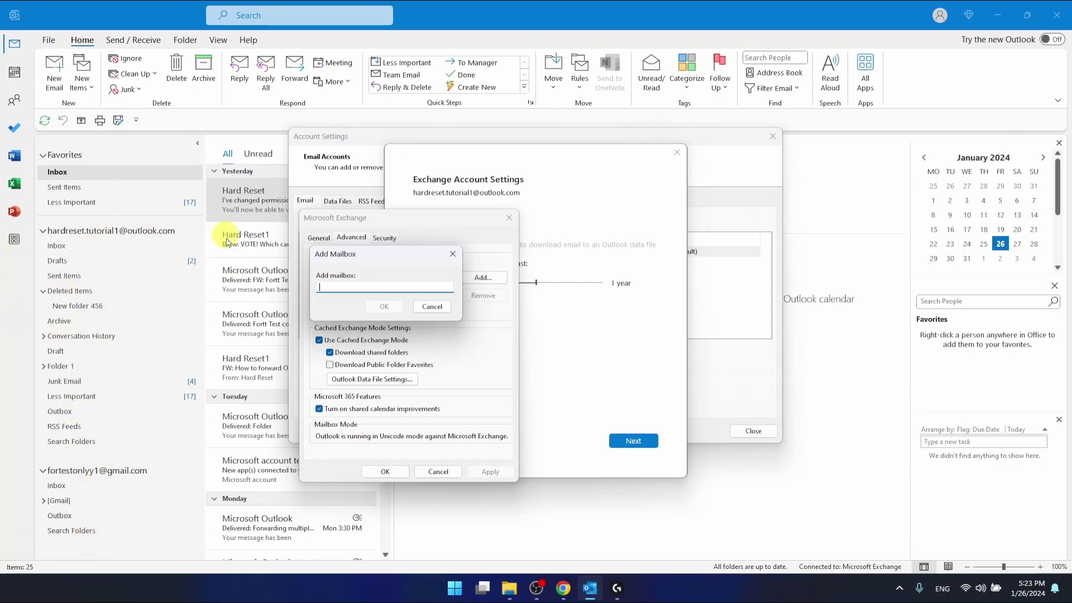
{"action": "left_click", "coordinate": [451, 254]}
Close the Microsoft Exchange, Exchange Account Settings and Account Settings dialogs, returning to the inbox
{"action": "left_click", "coordinate": [509, 218]}
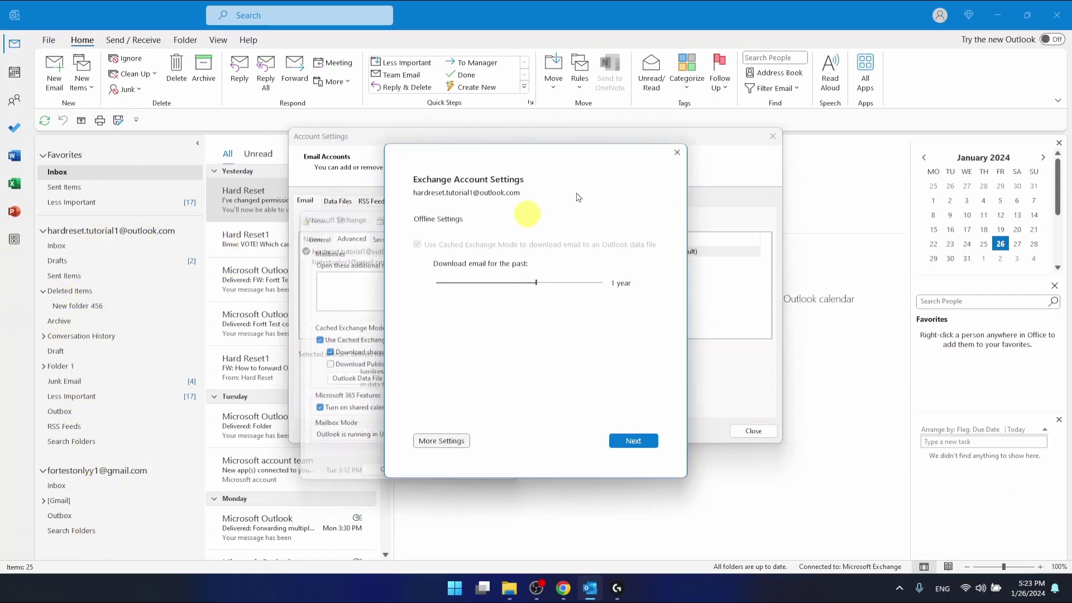
{"action": "left_click", "coordinate": [677, 153]}
{"action": "left_click", "coordinate": [769, 137]}
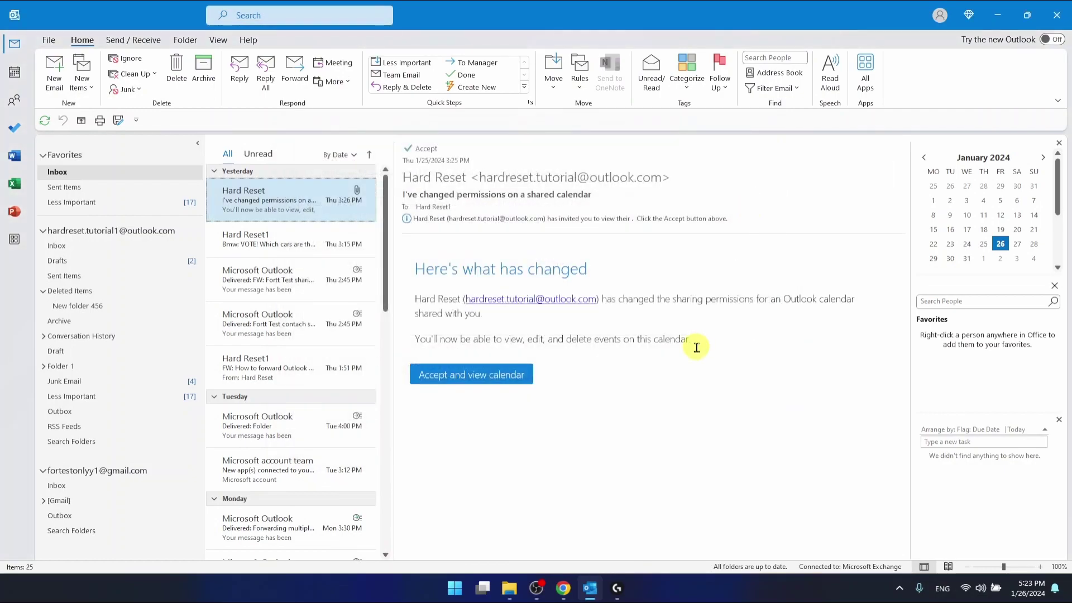